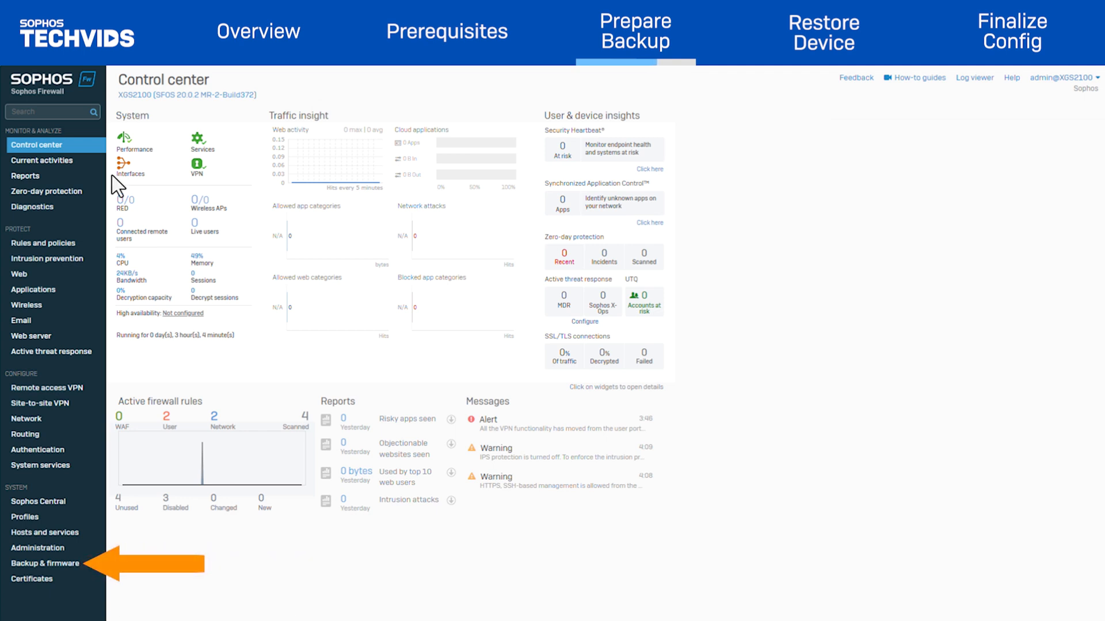
Take a fresh local backup of the XGS2100 configuration and download the backup file.
{"action": "left_click", "coordinate": [41, 562]}
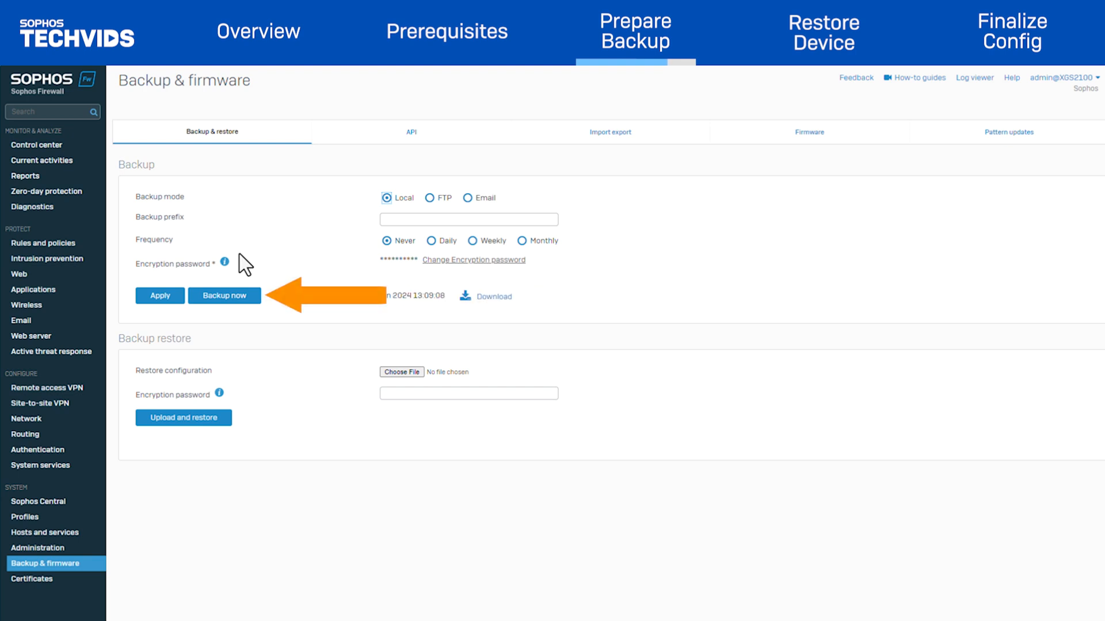
{"action": "left_click", "coordinate": [232, 302]}
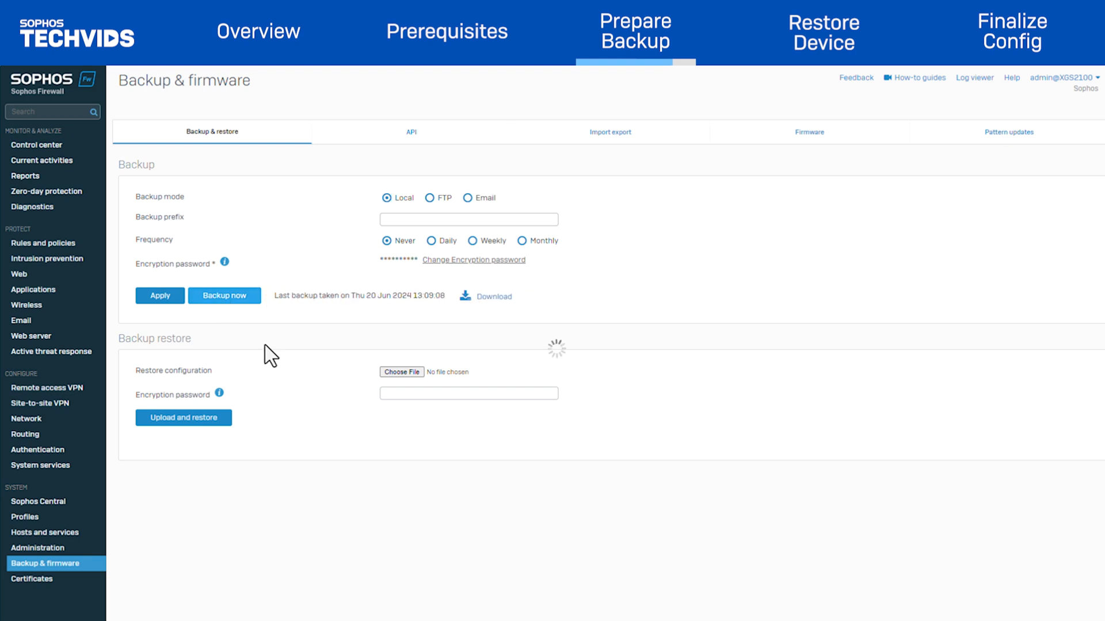
{"action": "left_click", "coordinate": [495, 296]}
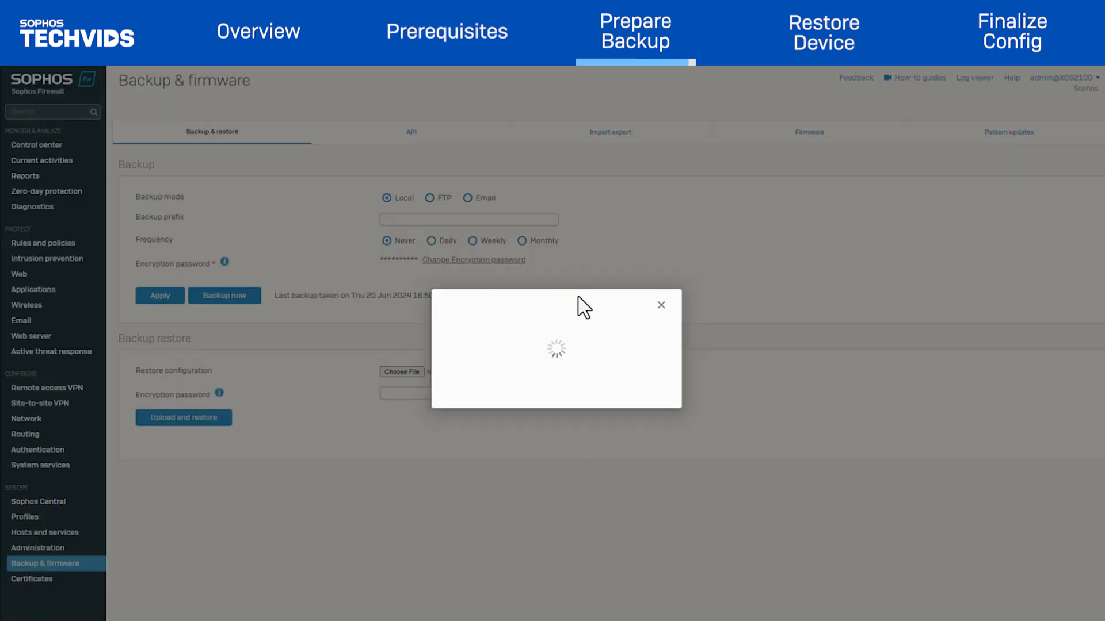
{"action": "left_click", "coordinate": [410, 368]}
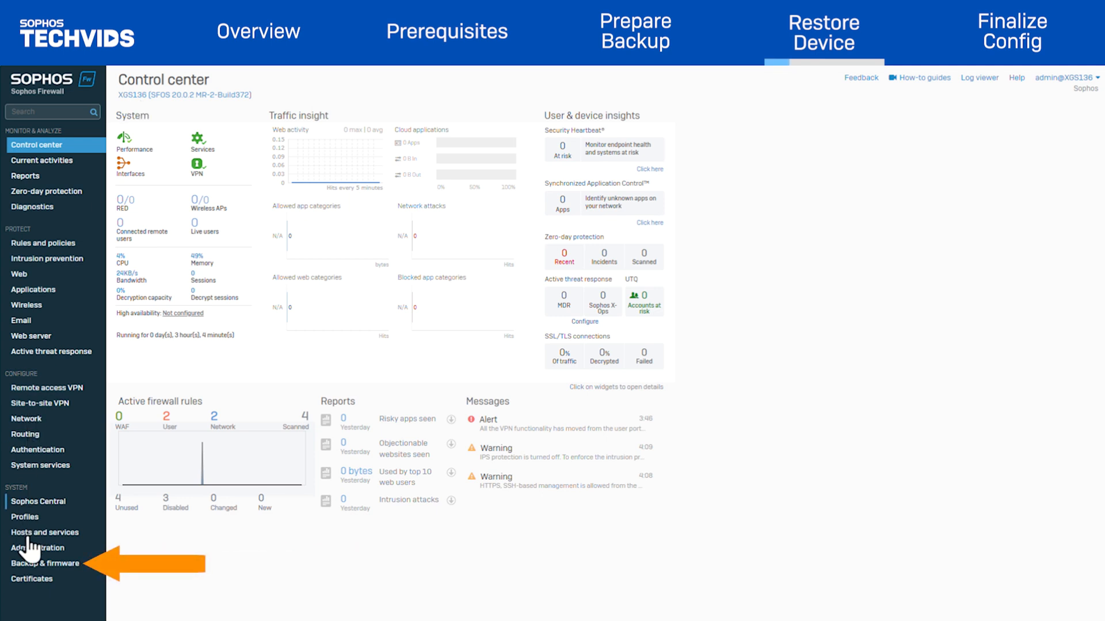
On the XGS136, choose the downloaded Backup_SFDemo-c07-qa-xgs2100-10 file as the configuration to restore.
{"action": "left_click", "coordinate": [35, 563]}
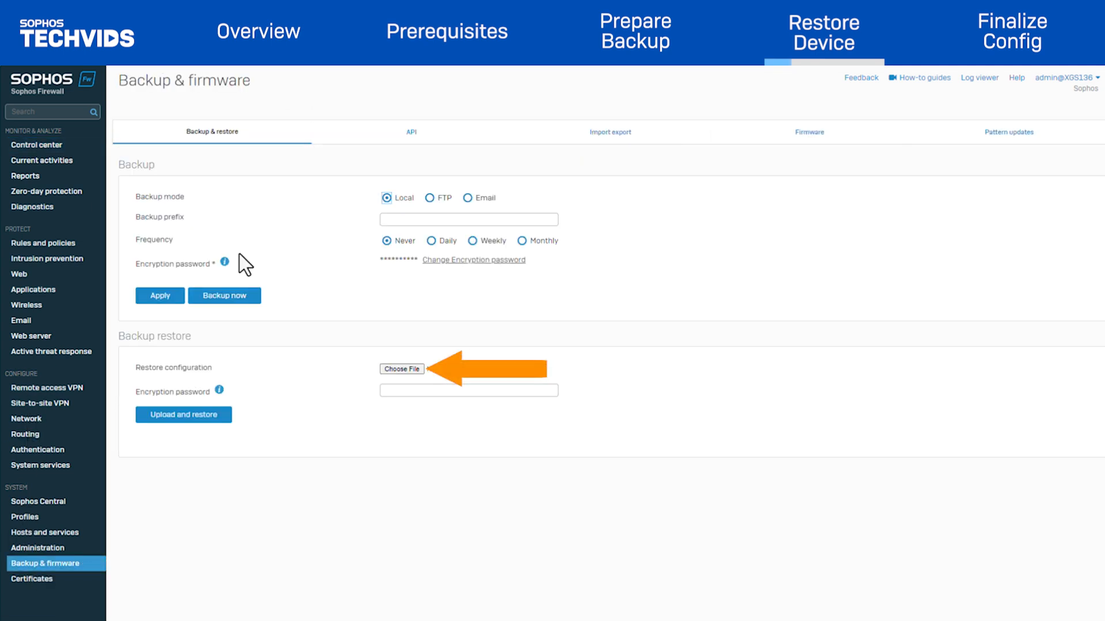
{"action": "left_click", "coordinate": [394, 371]}
{"action": "left_click", "coordinate": [237, 136]}
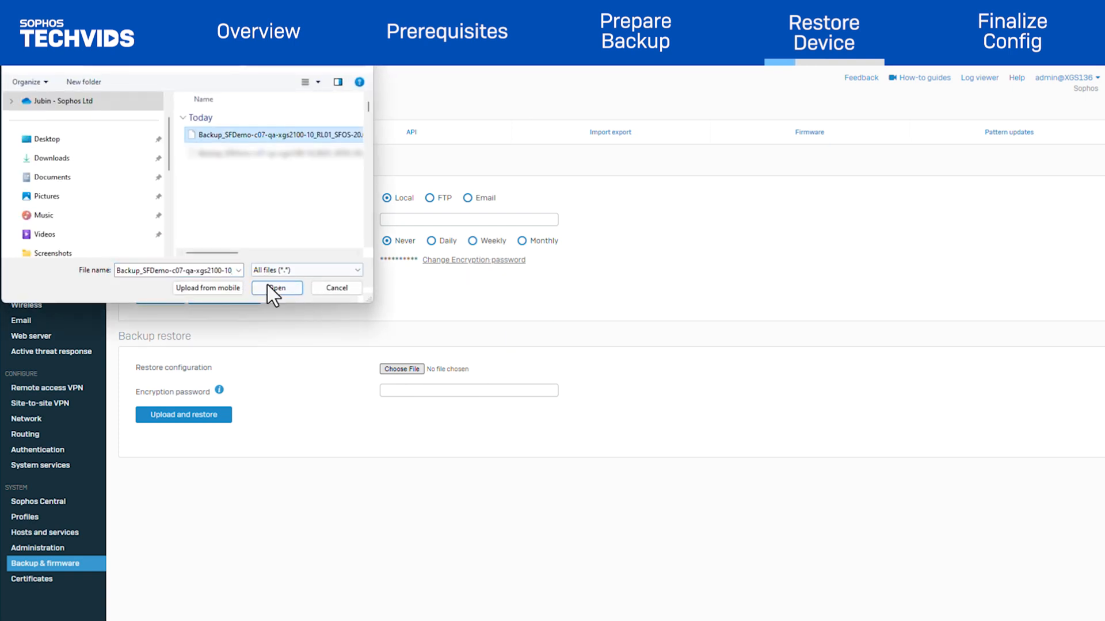
{"action": "left_click", "coordinate": [276, 288]}
Enter the backup's encryption password, then upload the file and confirm restoring the configuration.
{"action": "left_click", "coordinate": [422, 391]}
{"action": "type", "text": "••••••••••••••"}
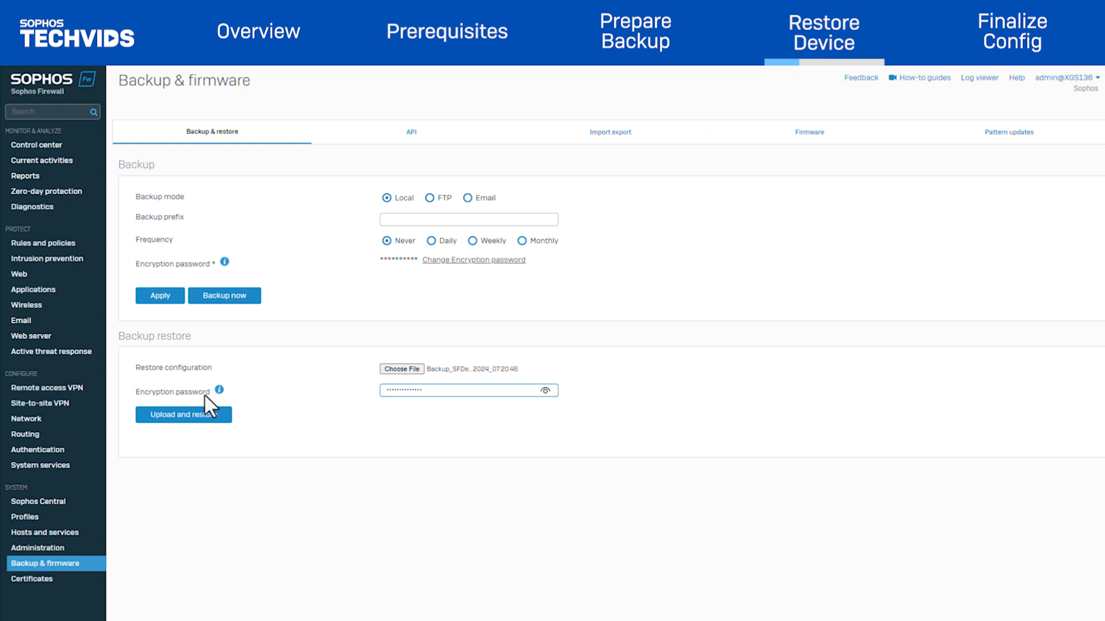
{"action": "left_click", "coordinate": [203, 416]}
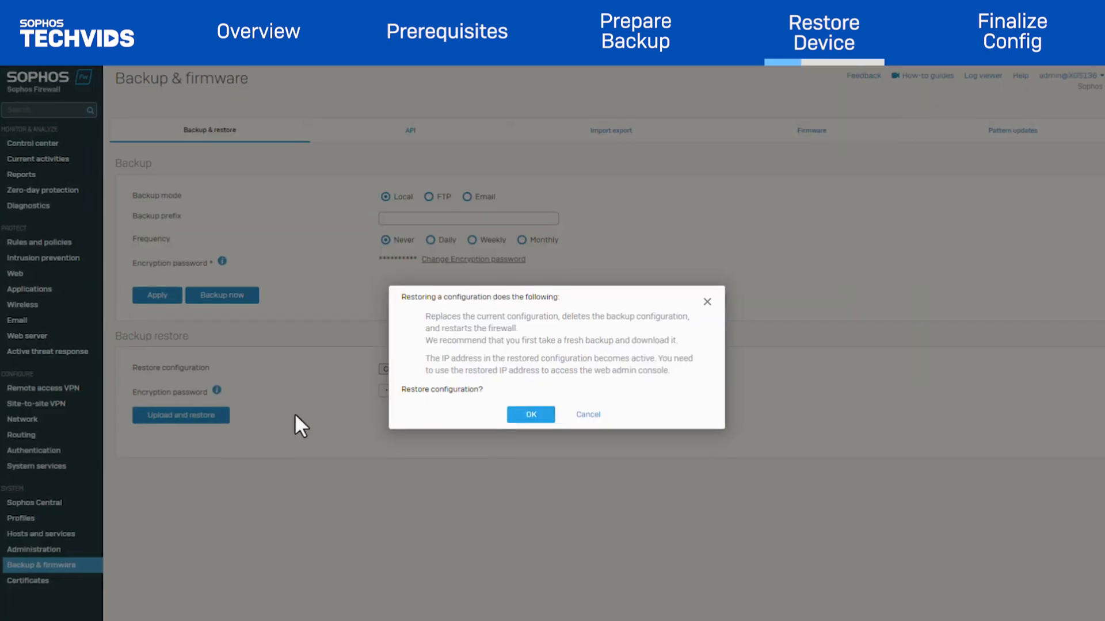
{"action": "left_click", "coordinate": [527, 428]}
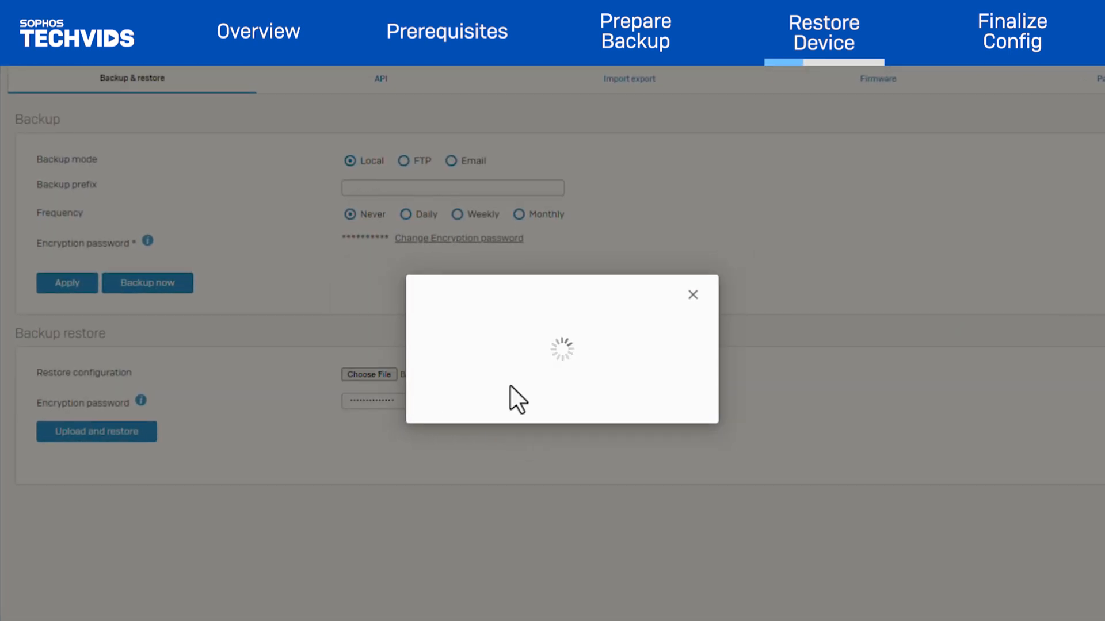
Enter the secure storage master key of the source firewall and continue the restore.
{"action": "type", "text": "••••••••••"}
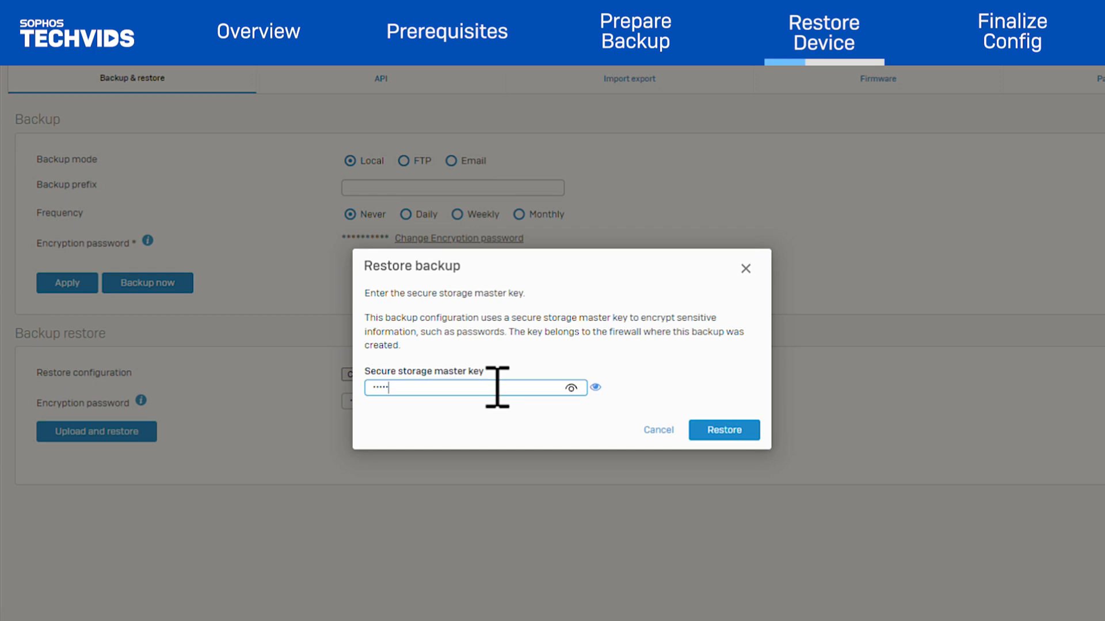
{"action": "type", "text": "•••"}
{"action": "left_click", "coordinate": [724, 430]}
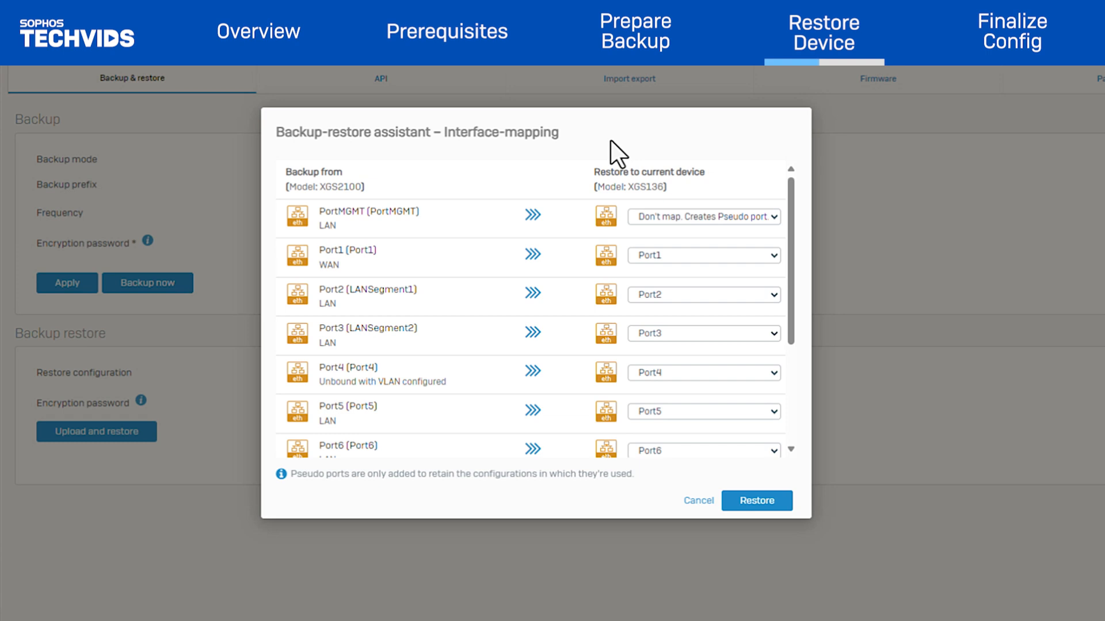
Review the interface mapping and set both PortF1 and PortF2 to "Don't map. Creates Pseudo port.".
{"action": "mouse_move", "coordinate": [290, 220]}
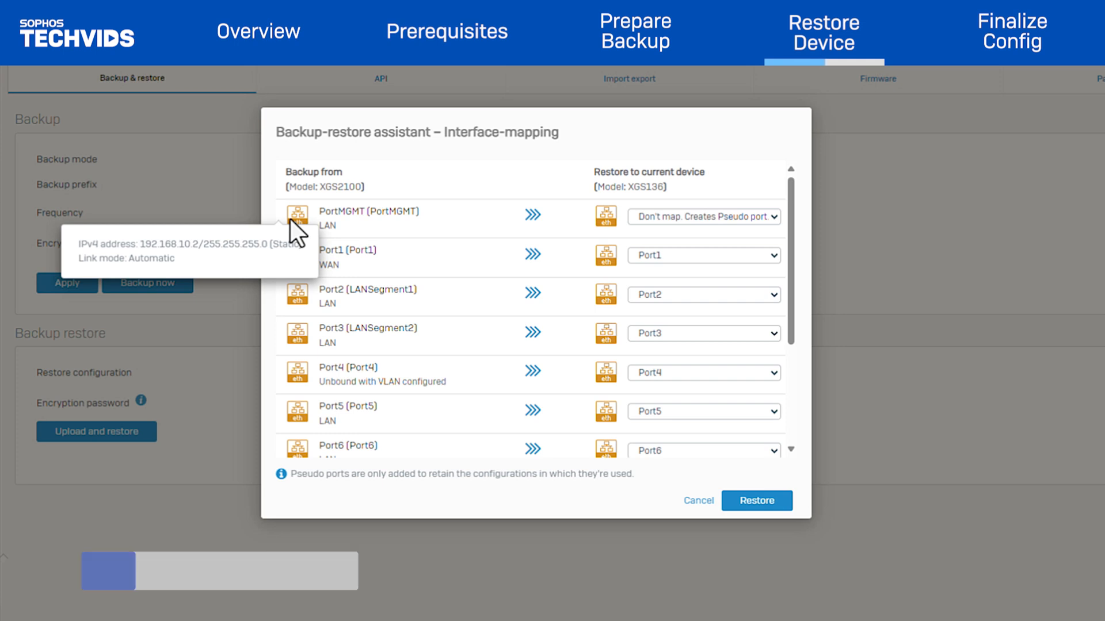
{"action": "scroll", "coordinate": [391, 327], "scroll_direction": "down", "scroll_amount": 2}
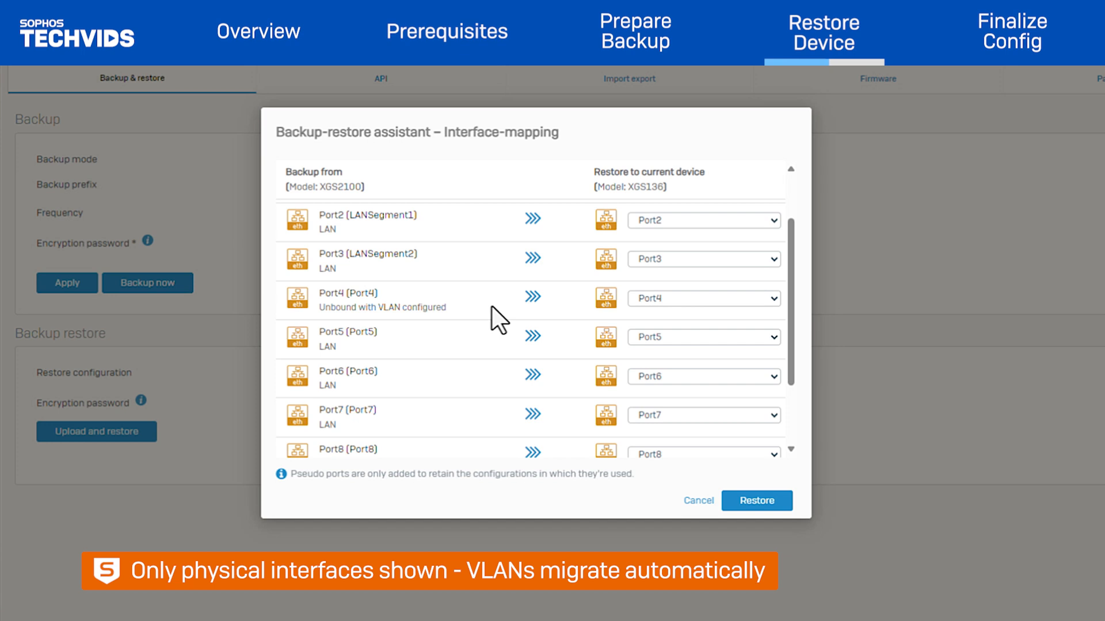
{"action": "scroll", "coordinate": [402, 217], "scroll_direction": "up", "scroll_amount": 2}
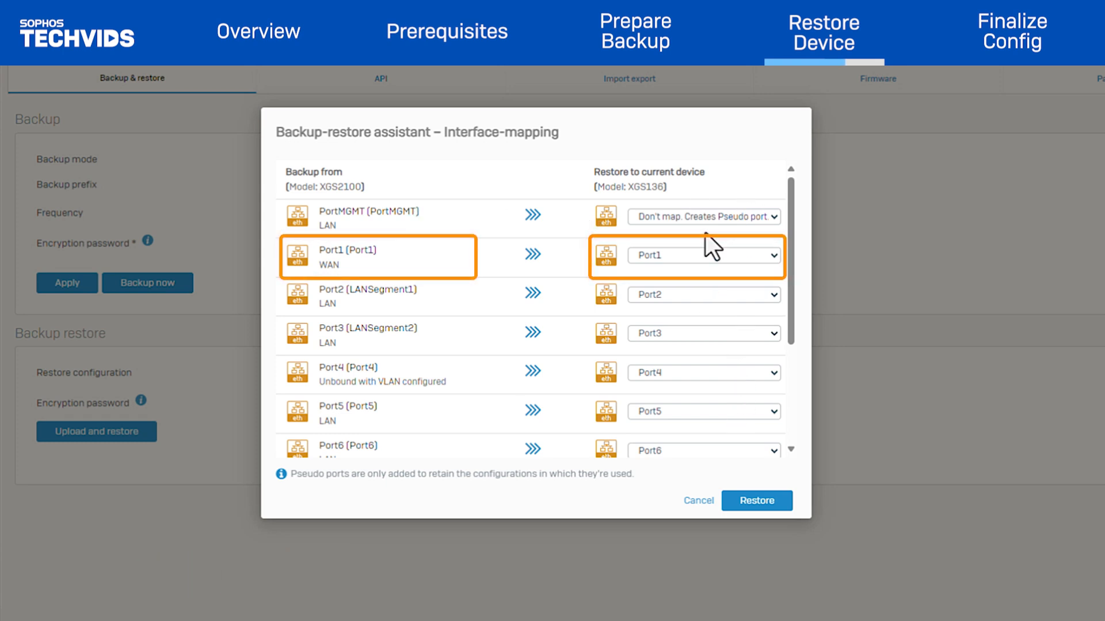
{"action": "scroll", "coordinate": [687, 349], "scroll_direction": "down", "scroll_amount": 3}
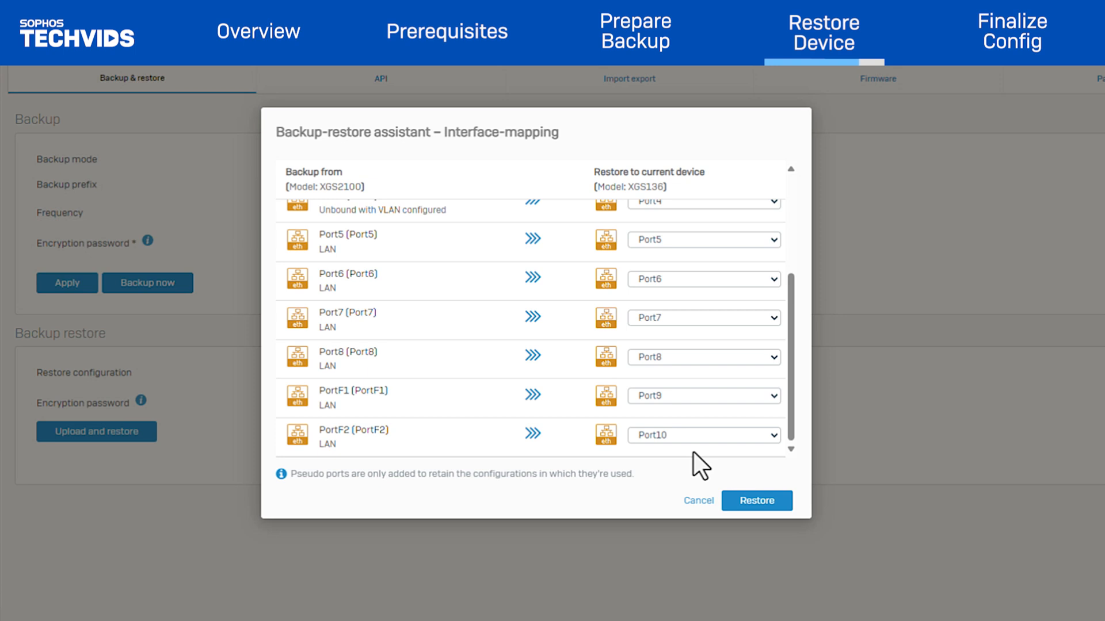
{"action": "left_click", "coordinate": [688, 400]}
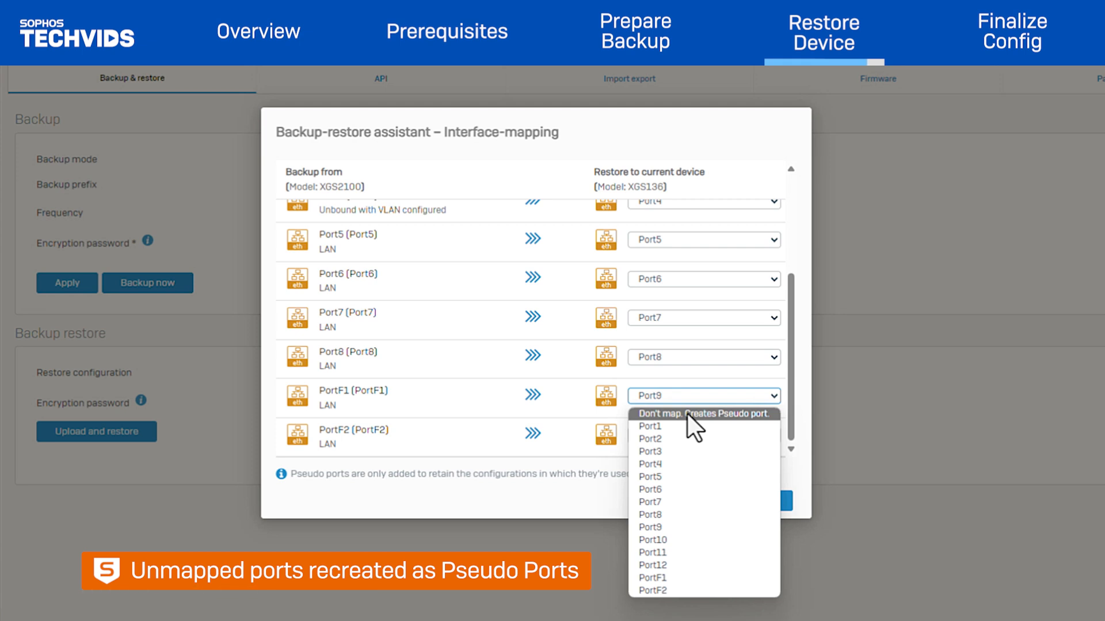
{"action": "left_click", "coordinate": [686, 413]}
{"action": "left_click", "coordinate": [663, 437]}
{"action": "left_click", "coordinate": [651, 452]}
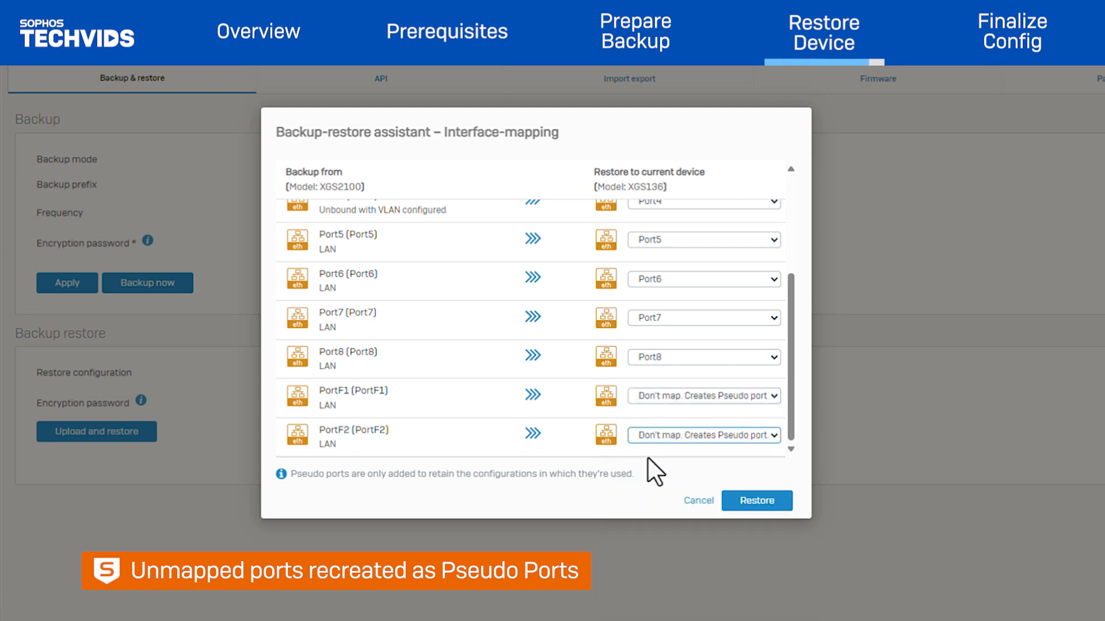
Set Port4's mapping to "Don't map. Creates Pseudo port." and start the restore with the edited interface mapping.
{"action": "scroll", "coordinate": [565, 427], "scroll_direction": "up", "scroll_amount": 2}
{"action": "left_click", "coordinate": [679, 281]}
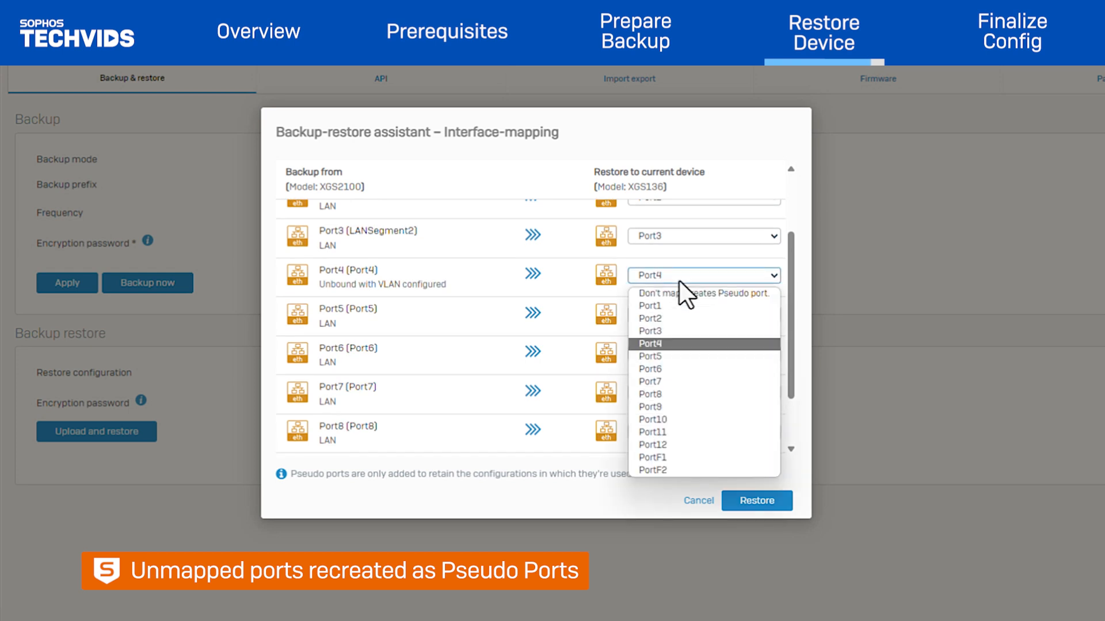
{"action": "left_click", "coordinate": [679, 281]}
{"action": "left_click", "coordinate": [679, 295]}
{"action": "scroll", "coordinate": [654, 308], "scroll_direction": "up", "scroll_amount": 2}
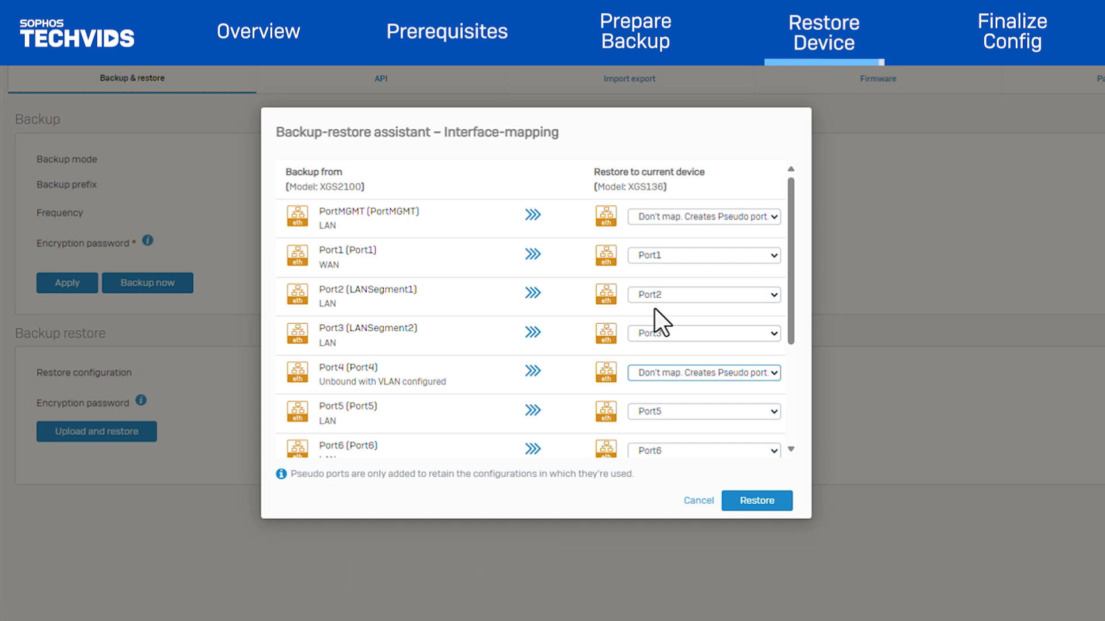
{"action": "left_click", "coordinate": [768, 504]}
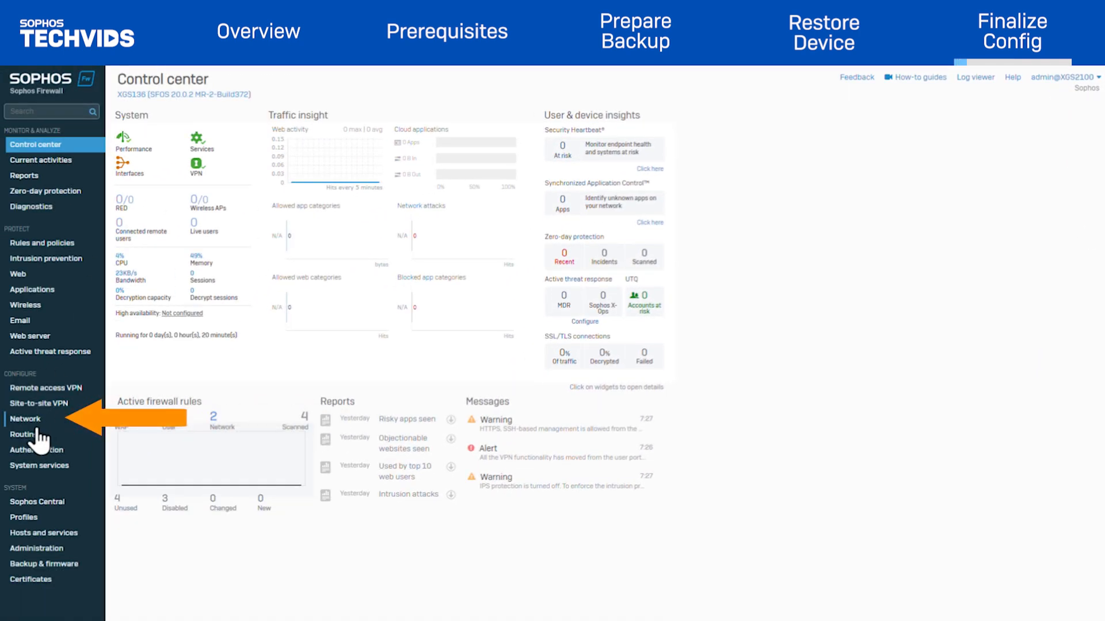
Remove PseudoF1 and PseudoF2 from the member interfaces of the LAGtoCoreSwitch LAG and apply the LAG update.
{"action": "left_click", "coordinate": [15, 422]}
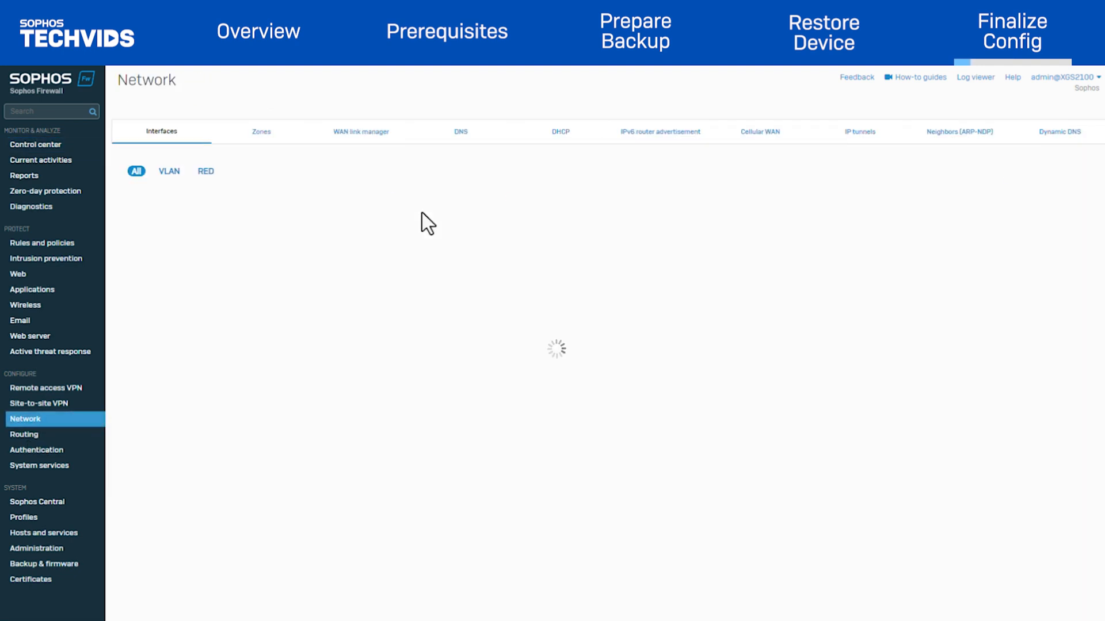
{"action": "left_click", "coordinate": [368, 285]}
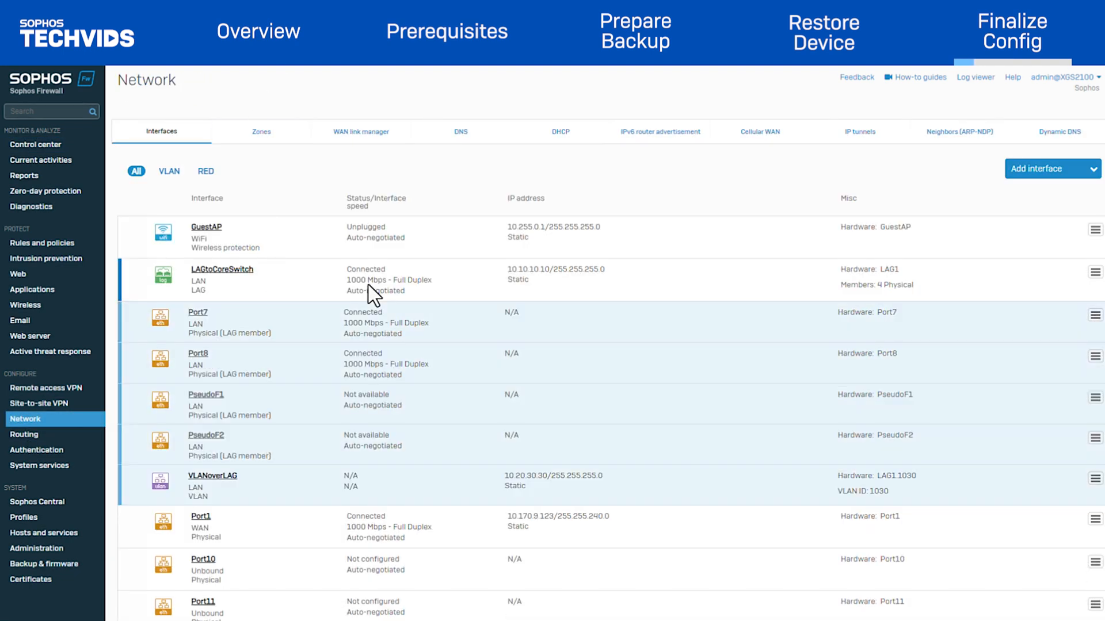
{"action": "scroll", "coordinate": [395, 344], "scroll_direction": "down", "scroll_amount": 1}
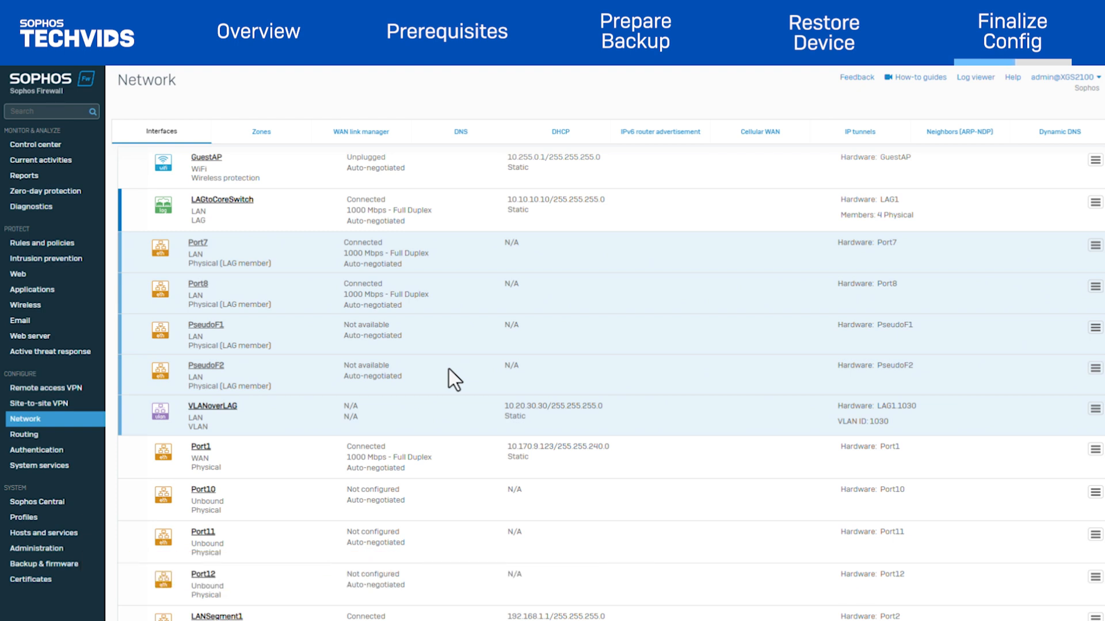
{"action": "scroll", "coordinate": [449, 368], "scroll_direction": "up", "scroll_amount": 2}
{"action": "left_click", "coordinate": [242, 274]}
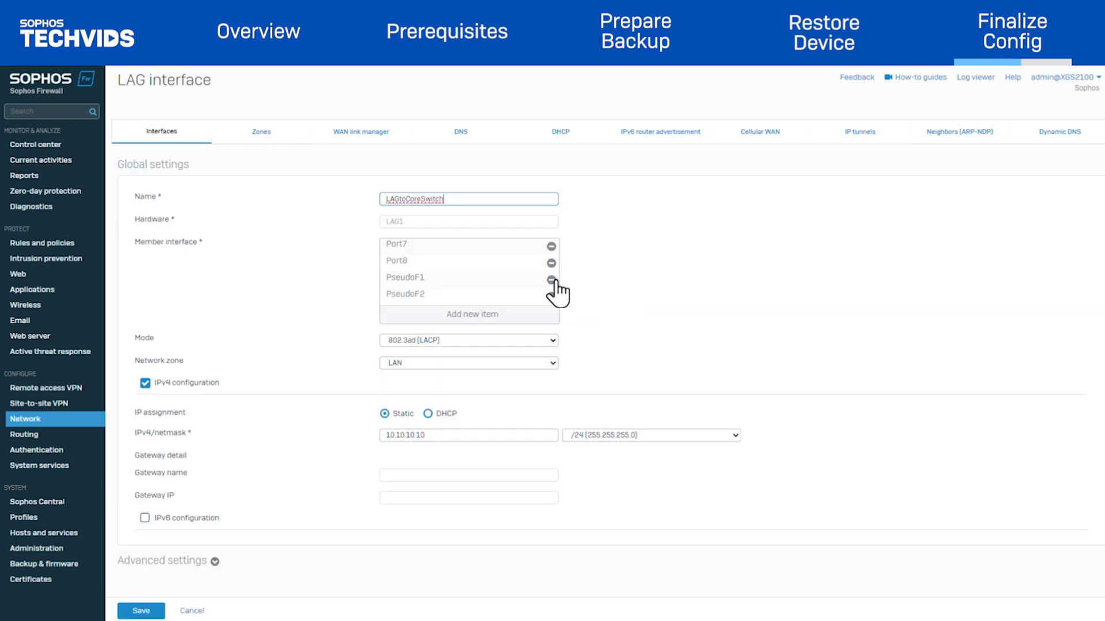
{"action": "left_click", "coordinate": [551, 279]}
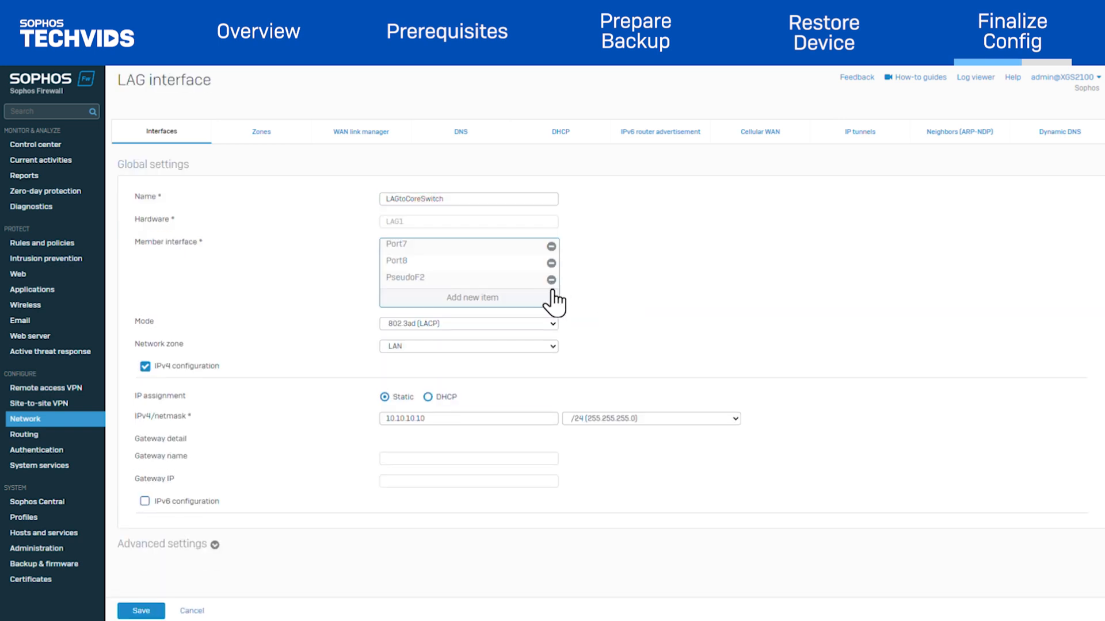
{"action": "left_click", "coordinate": [551, 280]}
{"action": "left_click", "coordinate": [150, 612]}
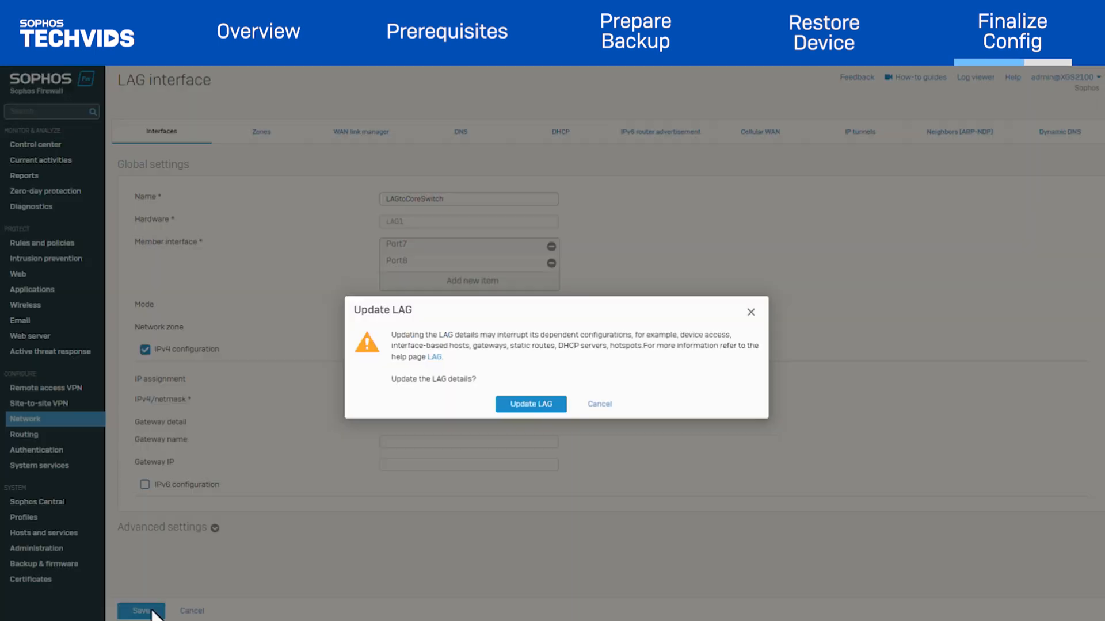
{"action": "left_click", "coordinate": [505, 409]}
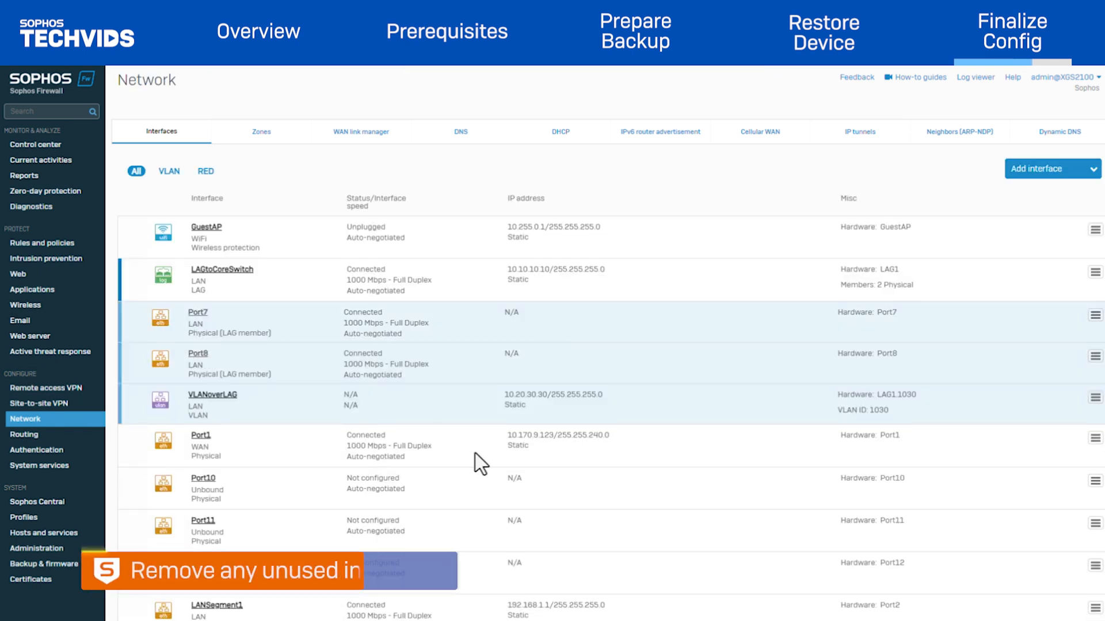
Delete the VLAN1001 interface on Pseudo4 from the network interfaces.
{"action": "scroll", "coordinate": [495, 470], "scroll_direction": "down", "scroll_amount": 7}
{"action": "left_click", "coordinate": [1095, 496]}
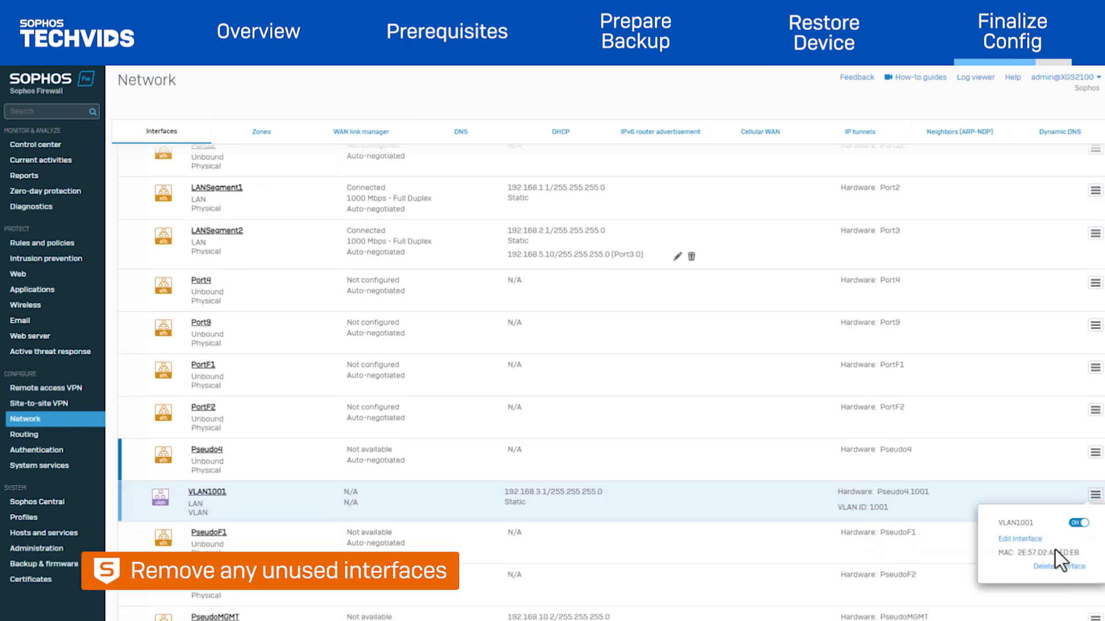
{"action": "left_click", "coordinate": [1060, 576]}
{"action": "left_click", "coordinate": [527, 397]}
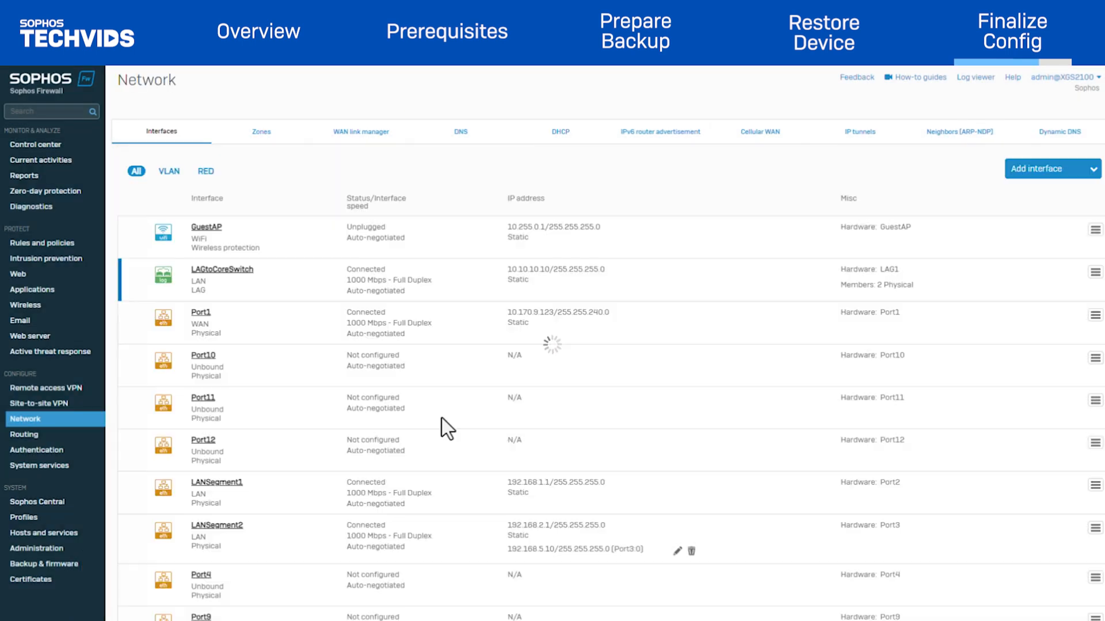
Unbind the PseudoMGMT interface by setting its network zone to None, then check the pseudo ports in the interface list.
{"action": "scroll", "coordinate": [449, 461], "scroll_direction": "down", "scroll_amount": 10}
{"action": "left_click", "coordinate": [223, 486]}
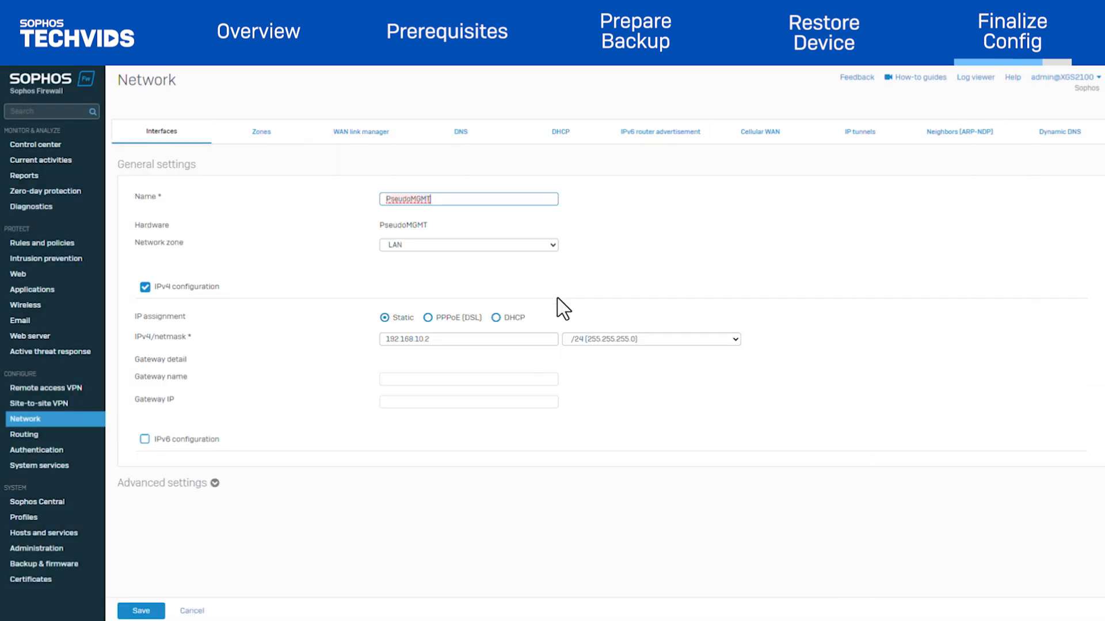
{"action": "left_click", "coordinate": [476, 247]}
{"action": "left_click", "coordinate": [458, 259]}
{"action": "left_click", "coordinate": [141, 611]}
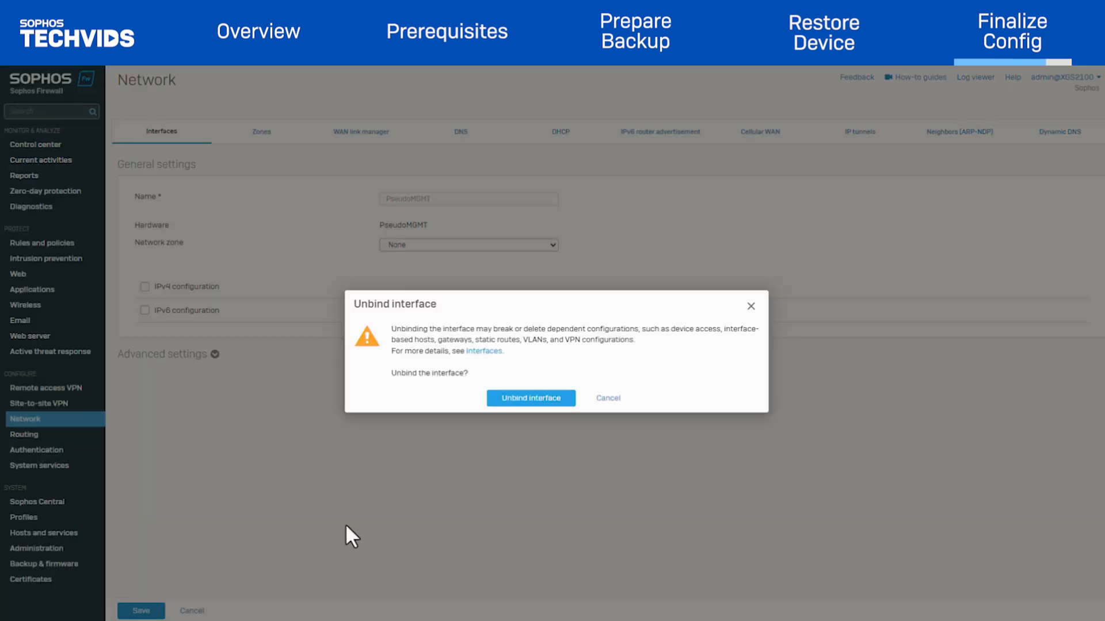
{"action": "left_click", "coordinate": [502, 404]}
{"action": "scroll", "coordinate": [430, 445], "scroll_direction": "down", "scroll_amount": 10}
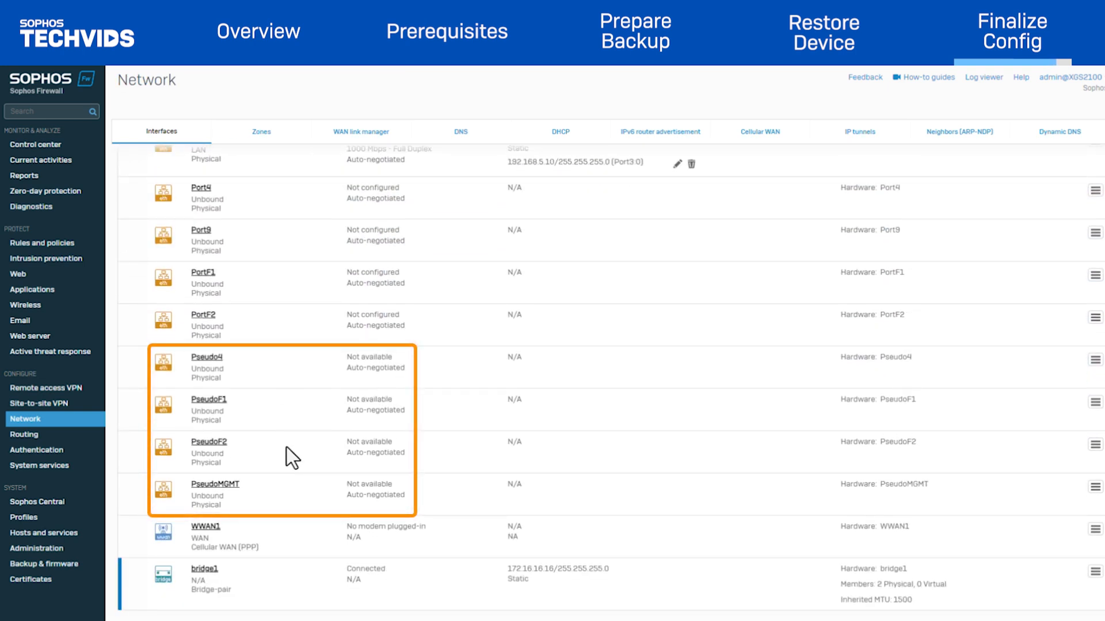
Reboot the firewall with the log message "test" and confirm the reboot.
{"action": "scroll", "coordinate": [848, 423], "scroll_direction": "up", "scroll_amount": 10}
{"action": "mouse_move", "coordinate": [1058, 93]}
{"action": "left_click", "coordinate": [1050, 149]}
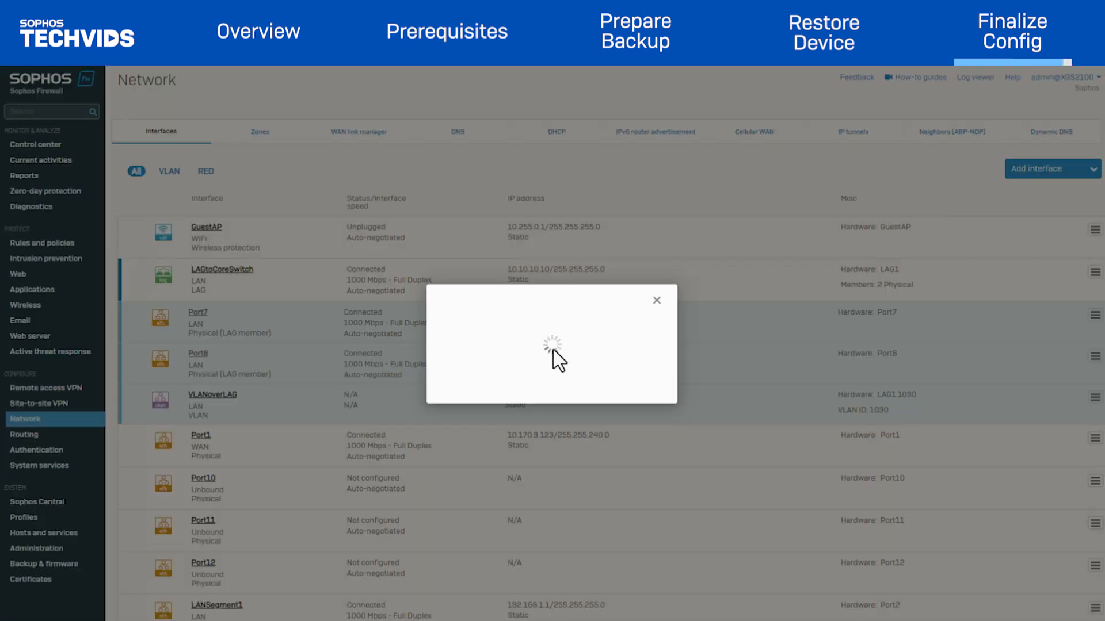
{"action": "type", "text": "test"}
{"action": "left_click", "coordinate": [538, 379]}
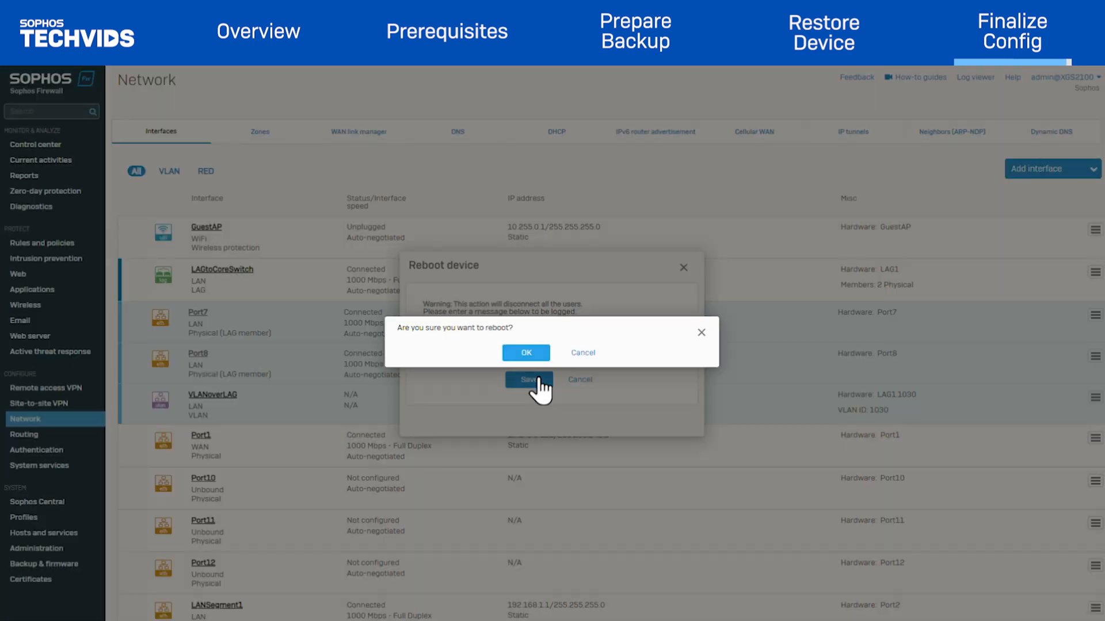
{"action": "left_click", "coordinate": [527, 354]}
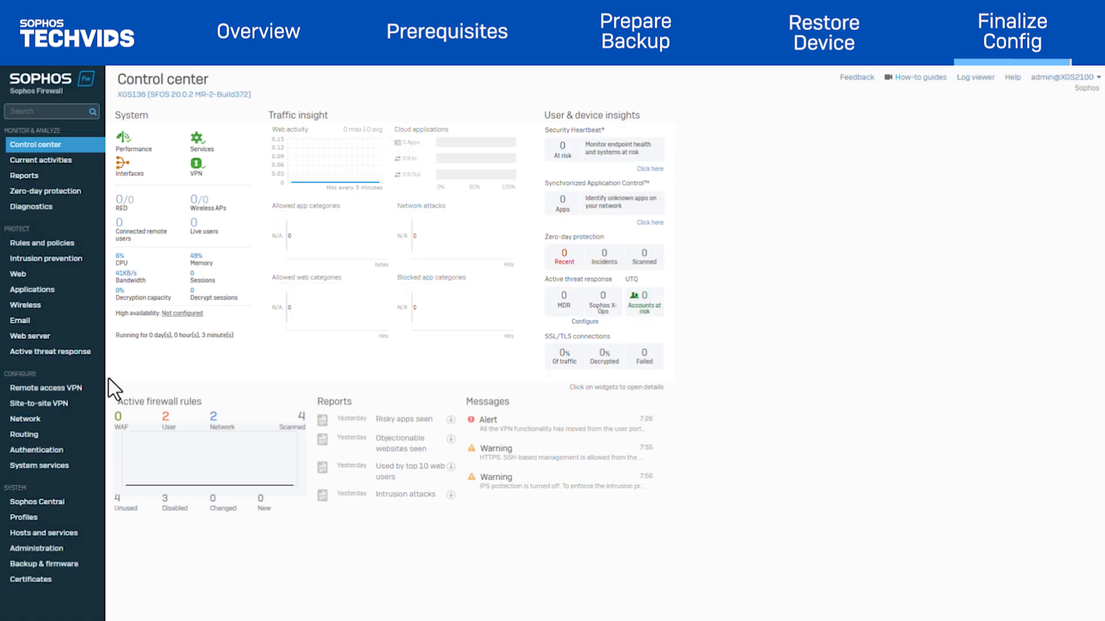